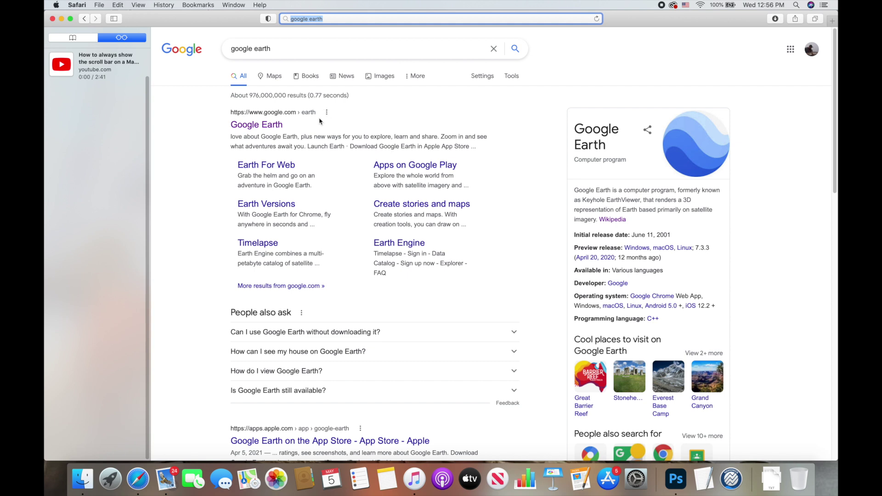
Open the Google Earth website from the search results and find the versions offered for web, mobile and desktop.
click(254, 126)
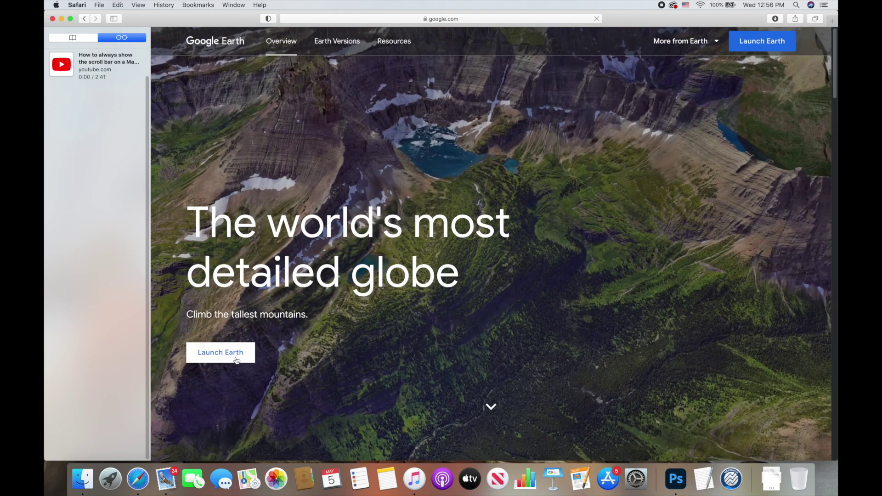
scroll(423, 345, down, 10)
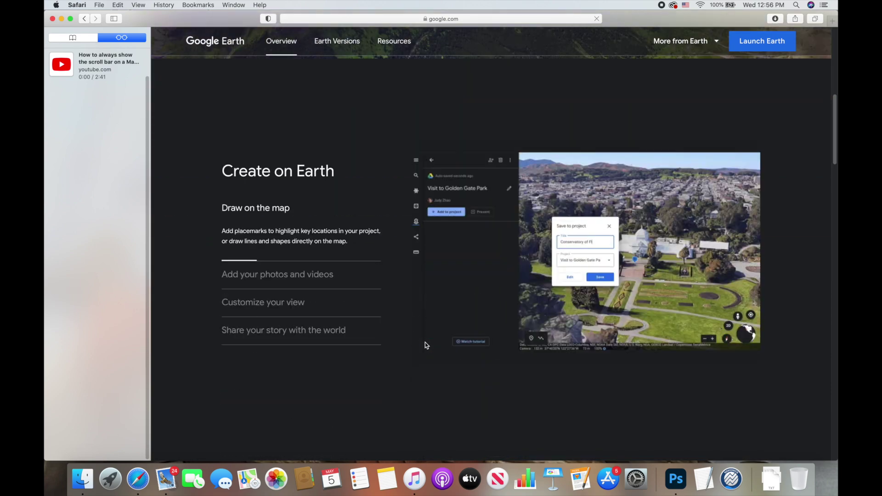
scroll(426, 344, down, 15)
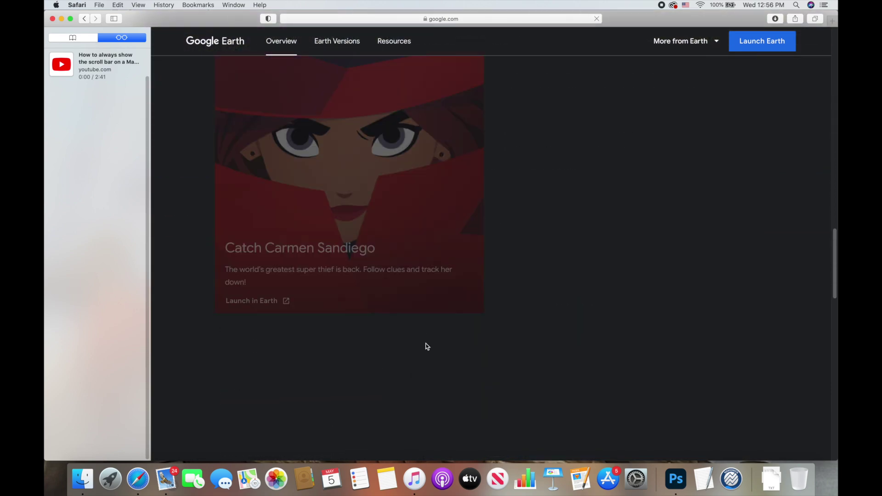
scroll(427, 346, down, 5)
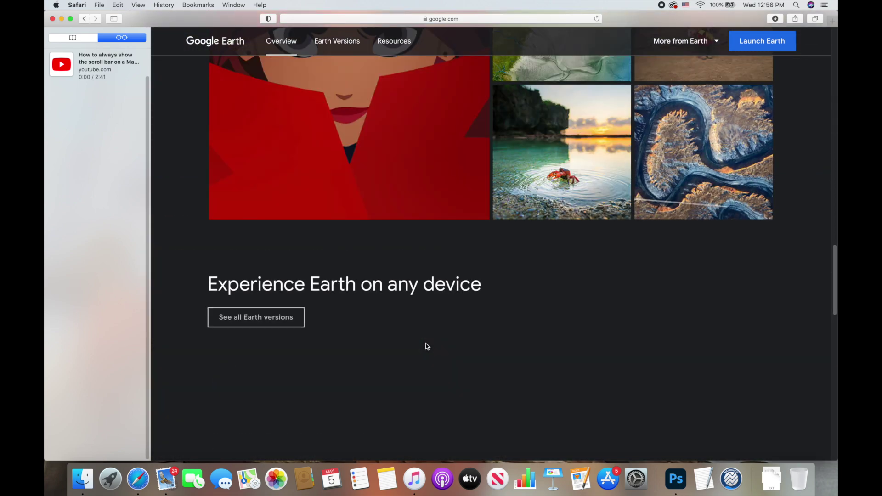
scroll(427, 347, down, 2)
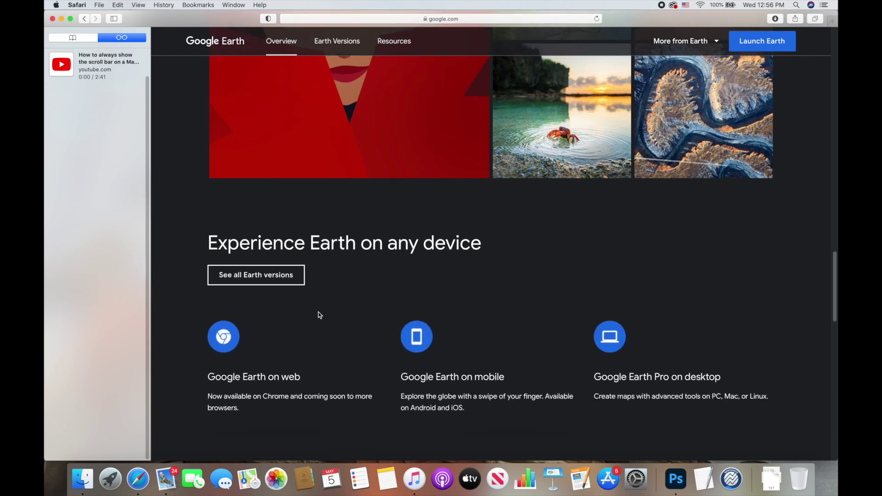
scroll(548, 358, down, 1)
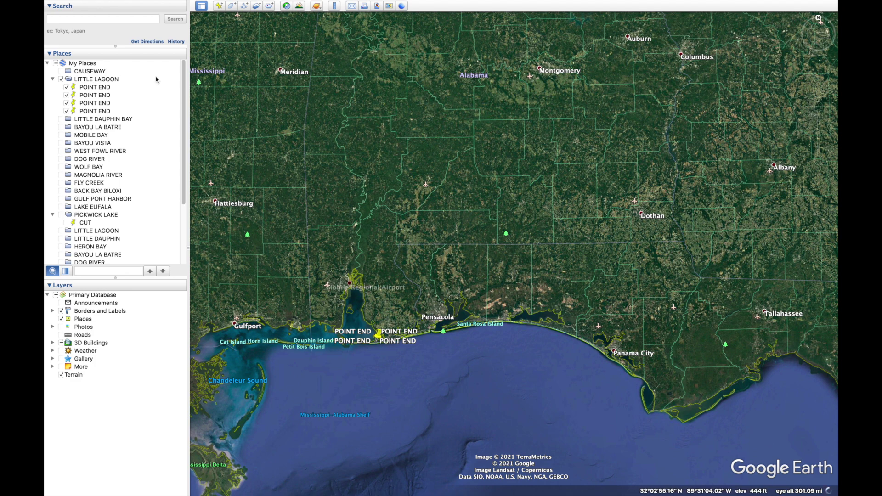
Switch to Google Earth Pro, search for Ono Island, Alabama, and bring the channel between the island and Perdido Key into close view.
click(84, 19)
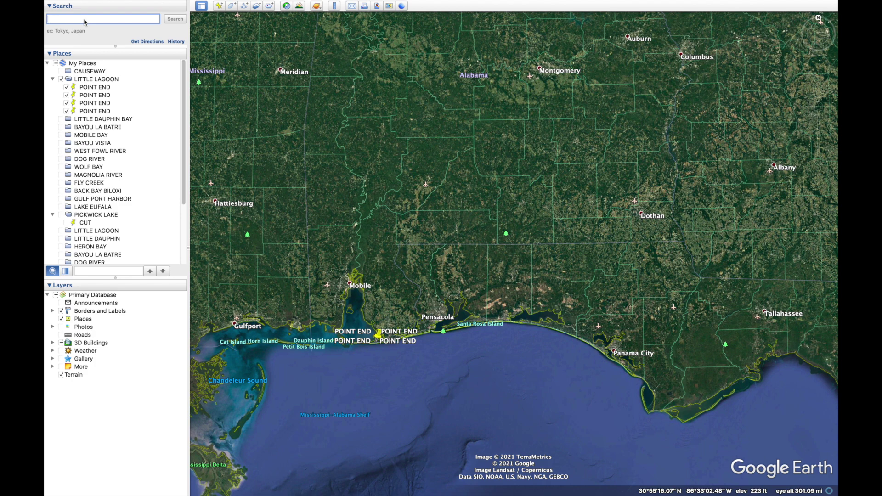
text(ono)
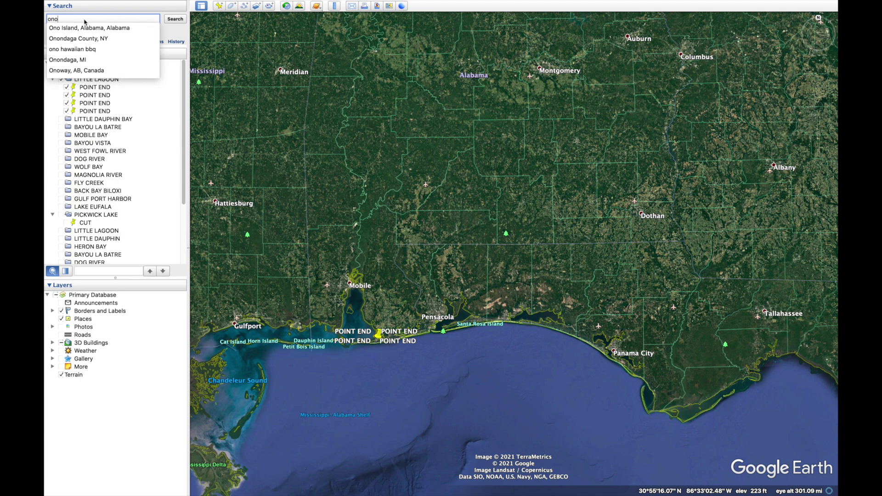
click(71, 28)
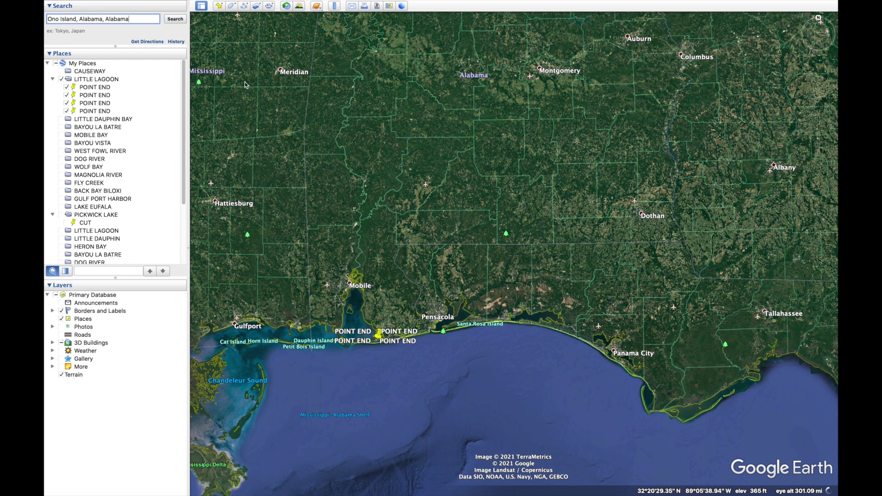
key(Return)
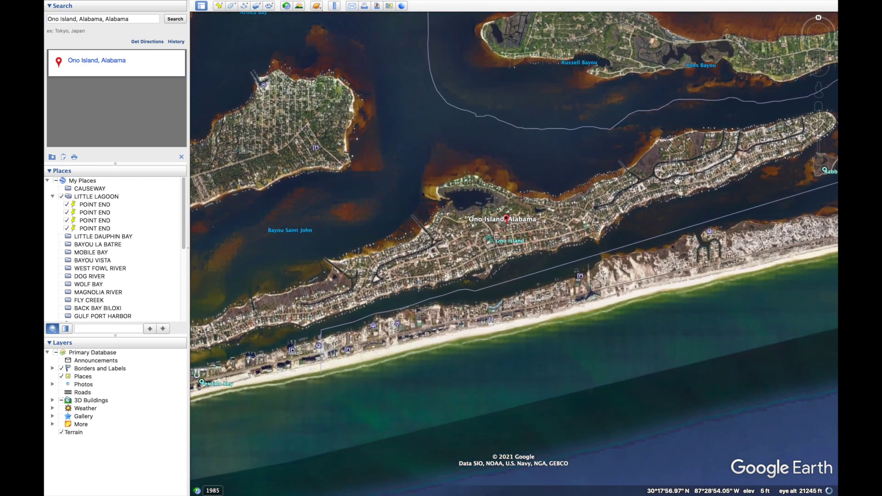
mouse_move(828, 69)
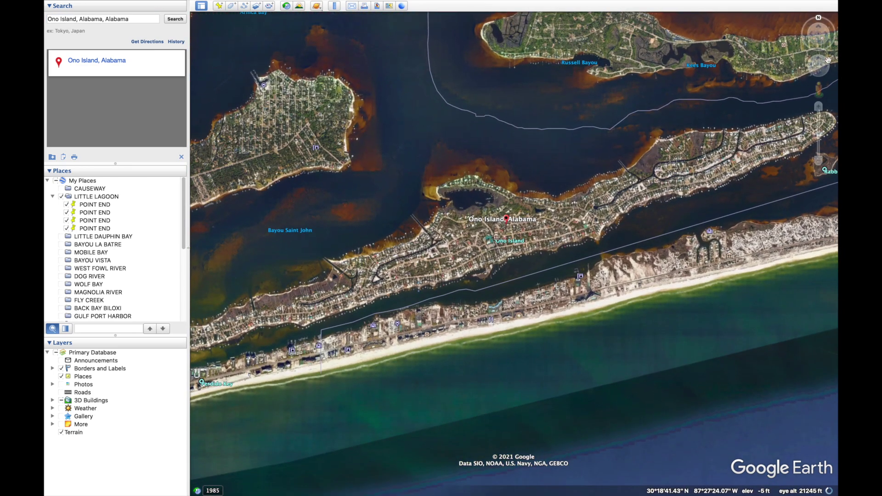
click(829, 35)
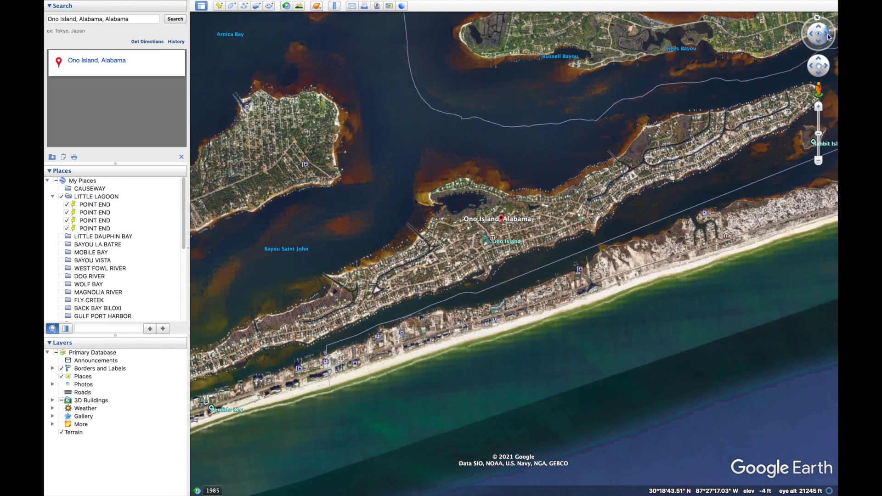
click(813, 37)
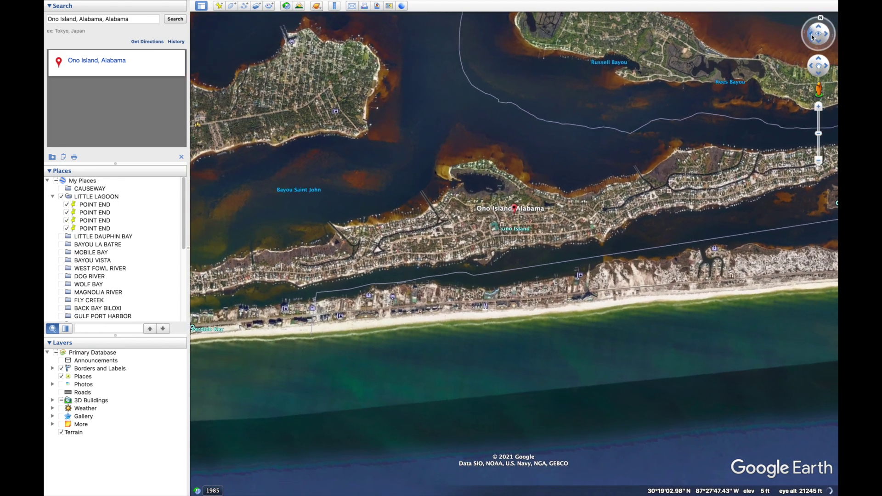
drag(457, 248, 560, 208)
scroll(561, 208, up, 5)
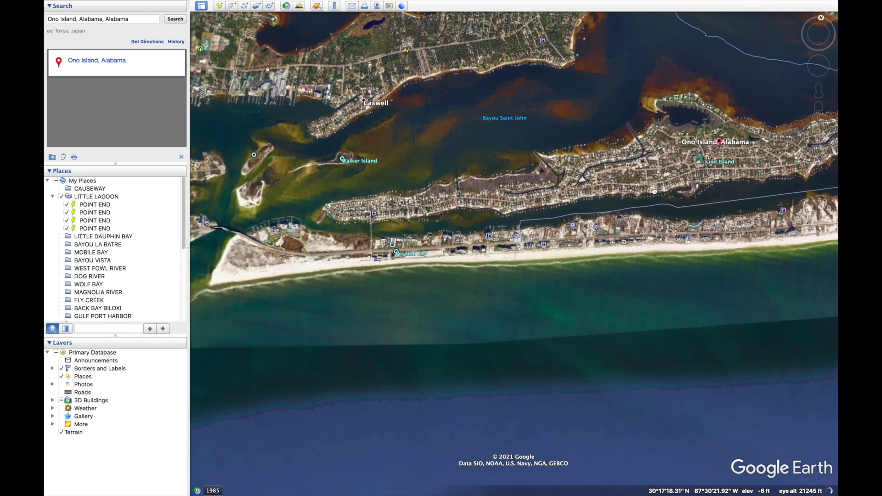
scroll(498, 213, up, 6)
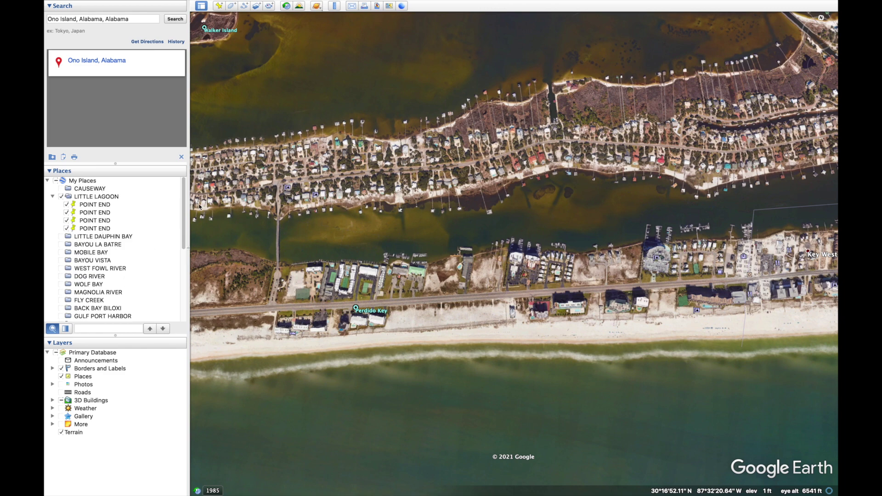
Add a folder named ONO ISLAND to My Places.
mouse_move(187, 210)
mouse_down()
mouse_move(187, 252)
mouse_move(187, 202)
mouse_up()
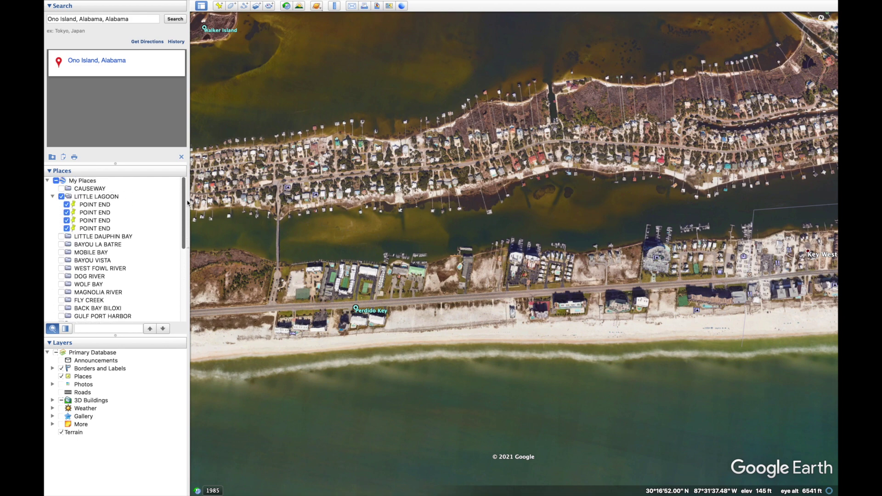
right_click(79, 182)
mouse_move(93, 190)
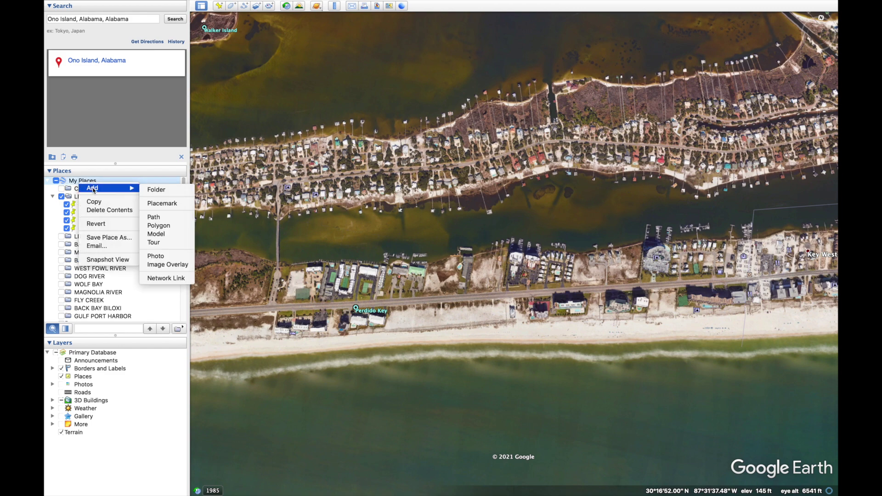
click(156, 189)
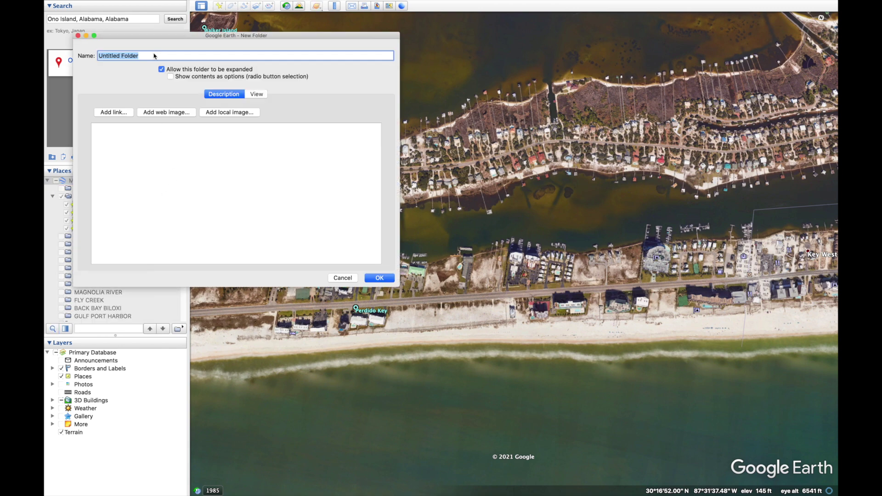
text(ONO ISLAND)
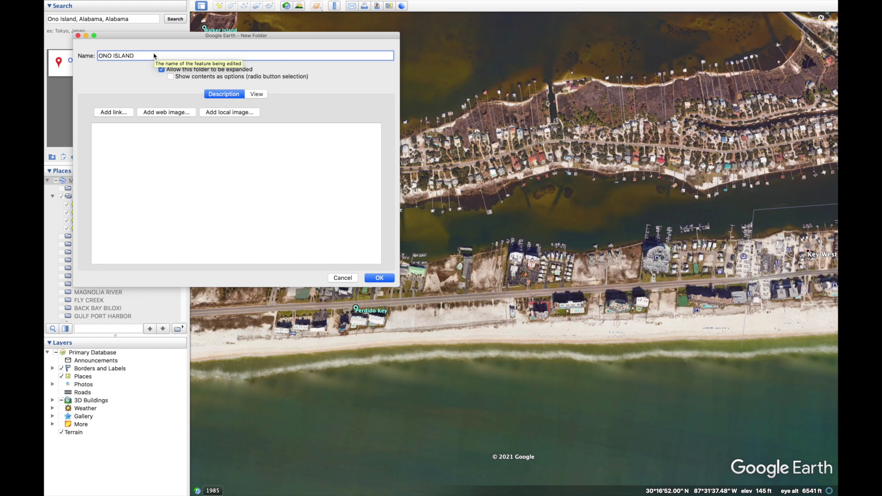
key(Return)
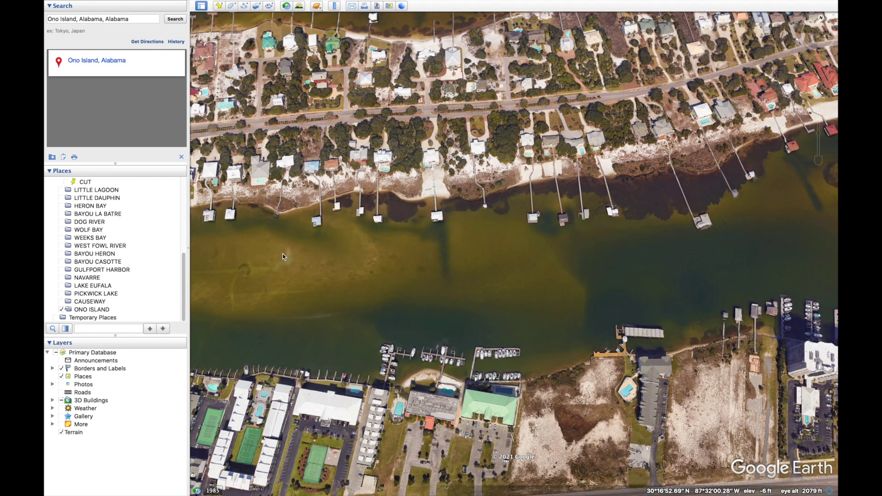
Add a placemark named DITCH START to the ONO ISLAND folder, at the ditch's channel end, about 30°16'53"N, 87°31'53"W.
click(62, 311)
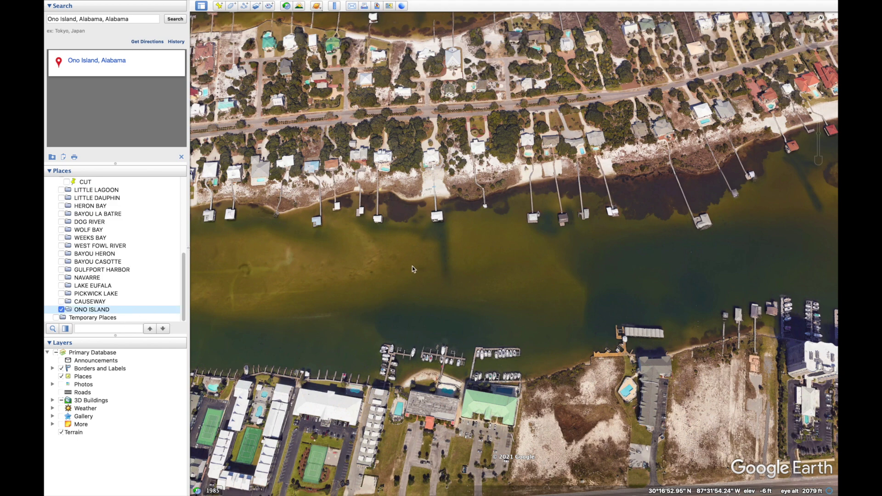
drag(450, 285, 361, 261)
mouse_move(512, 249)
mouse_down()
mouse_move(439, 289)
mouse_move(589, 282)
mouse_up()
drag(491, 303, 516, 291)
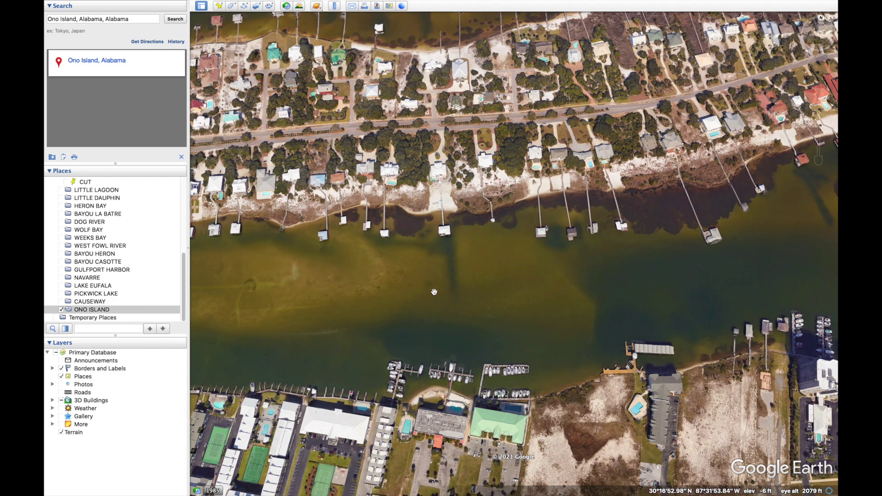
click(219, 6)
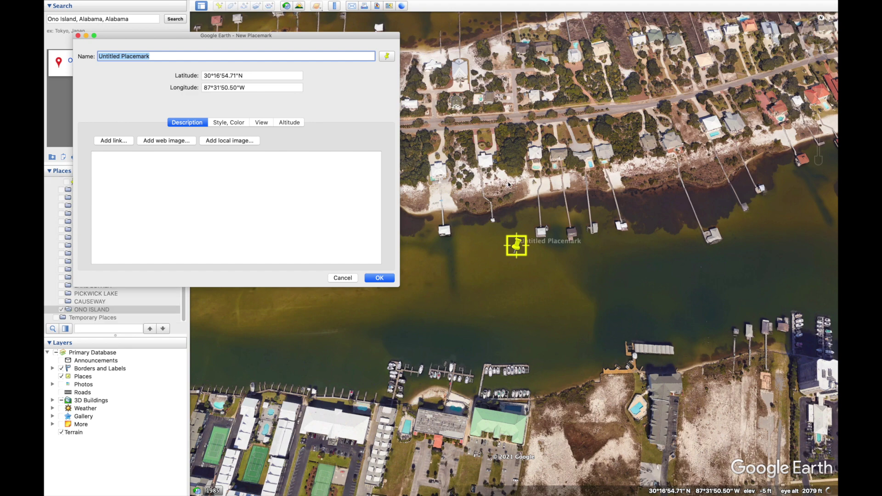
drag(519, 247, 455, 293)
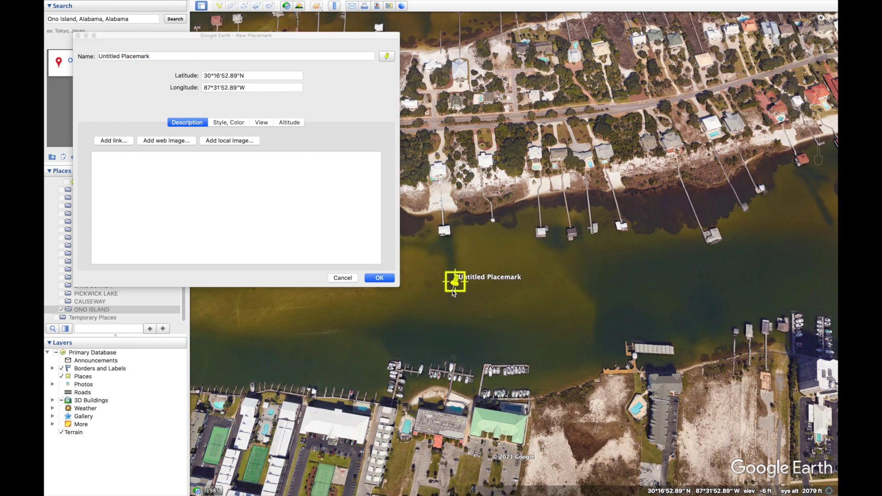
click(155, 58)
drag(152, 57, 89, 58)
text(DI)
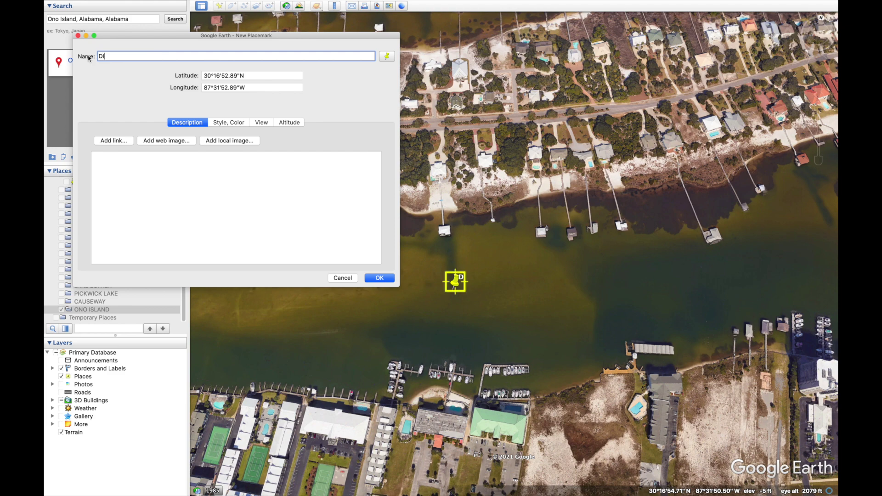
text(TCH START)
key(Return)
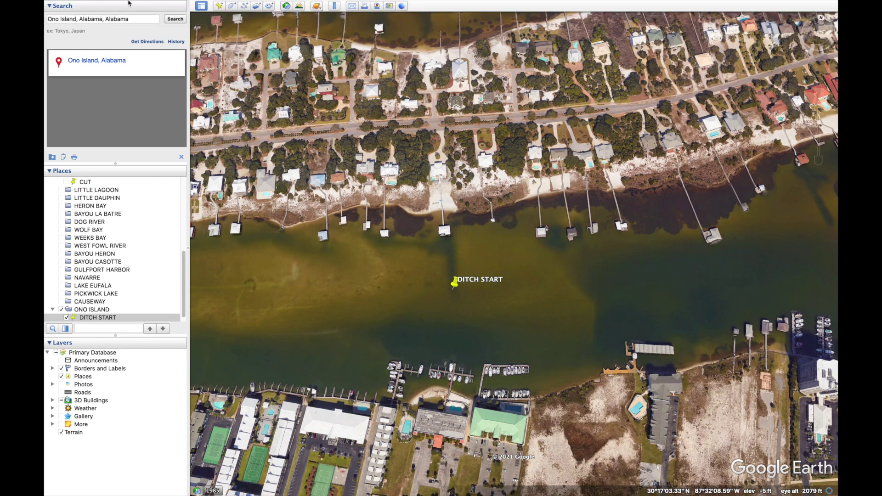
Add a placemark named DITCH FINISH at the dock end of the ditch, about 30°16'55"N, 87°31'54"W.
click(219, 5)
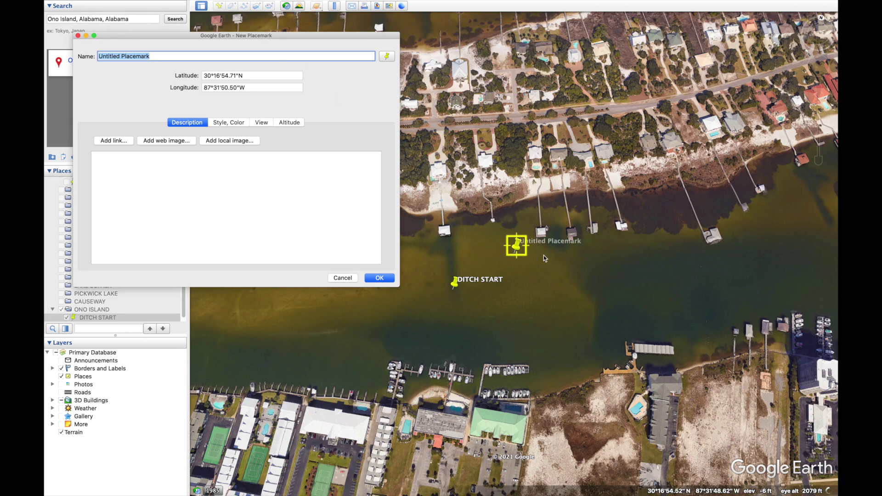
drag(517, 248, 448, 245)
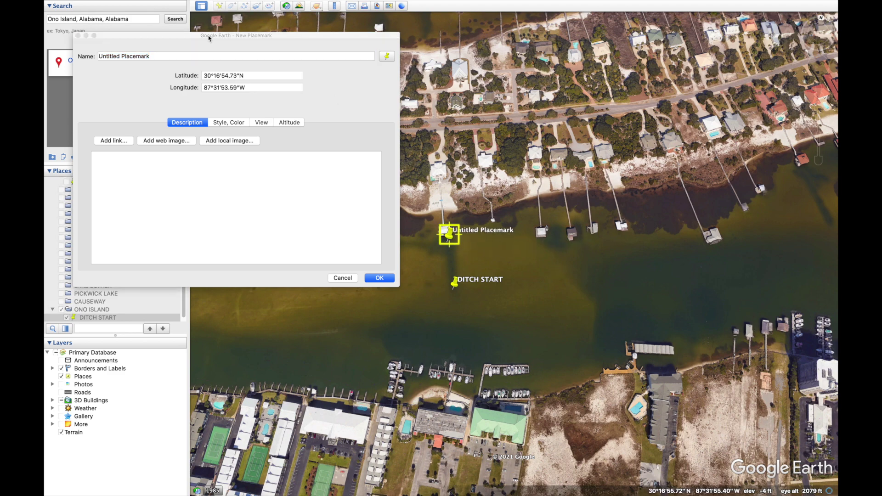
click(163, 57)
mouse_move(163, 57)
mouse_down()
mouse_move(106, 62)
mouse_move(159, 65)
mouse_up()
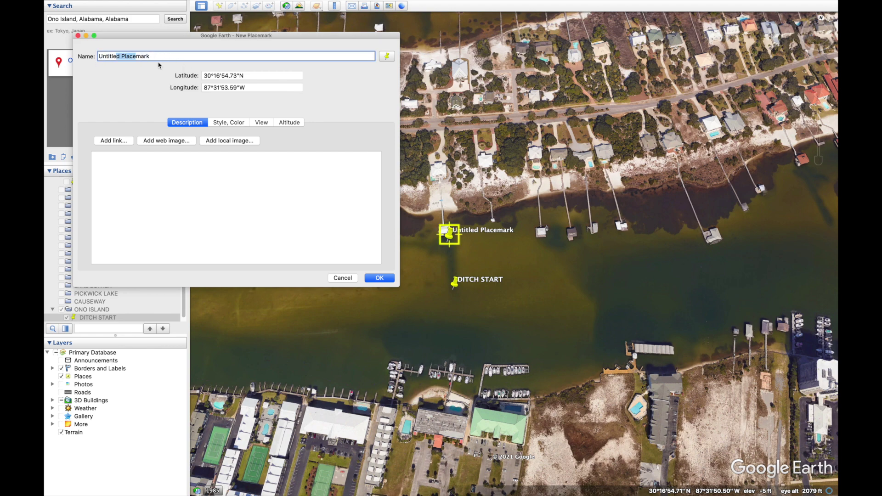
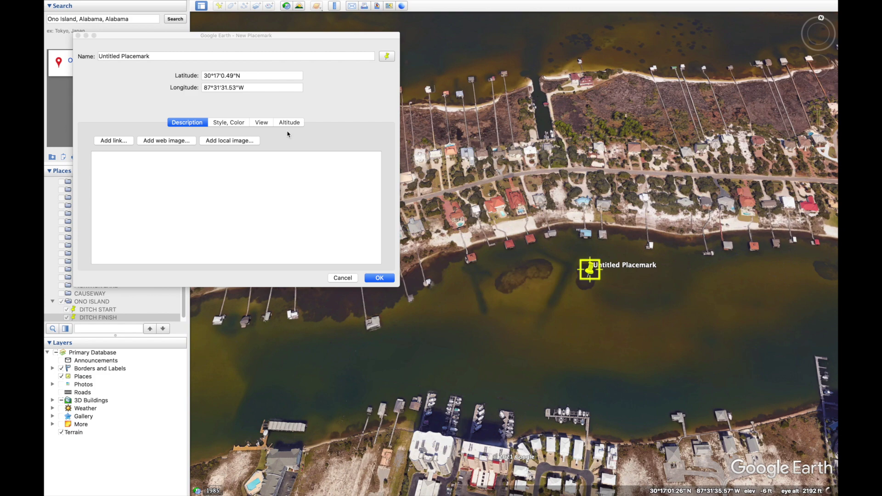
Name the new placemark on the small dark patch in the channel GRASS BED and save it.
click(166, 57)
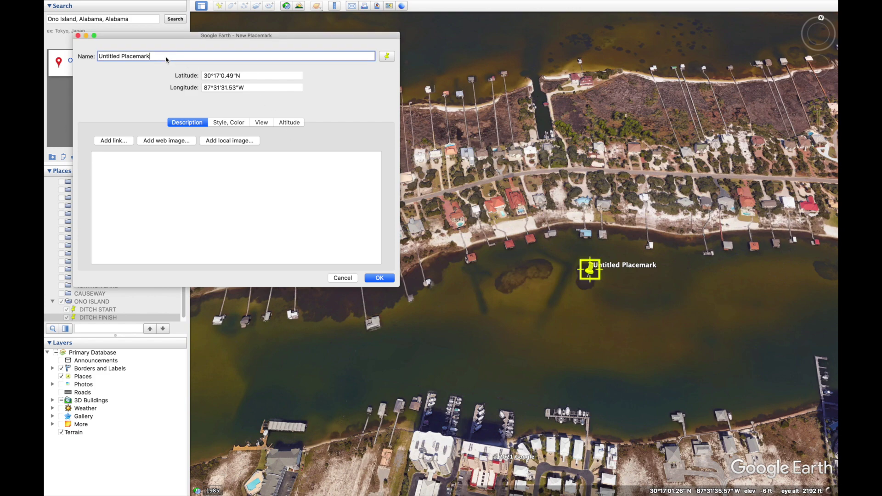
key(BackSpace)
key(BackSpace)
key(BackSpace)
key(BackSpace)
key(BackSpace)
key(BackSpace)
key(BackSpace)
key(BackSpace)
key(BackSpace)
key(BackSpace)
key(BackSpace)
key(BackSpace)
key(BackSpace)
key(BackSpace)
key(BackSpace)
key(BackSpace)
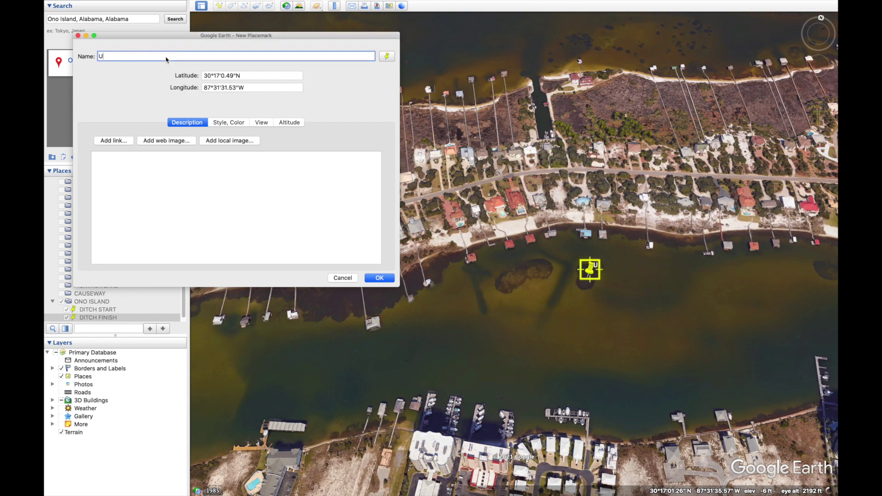
text(GRASS BED)
key(Return)
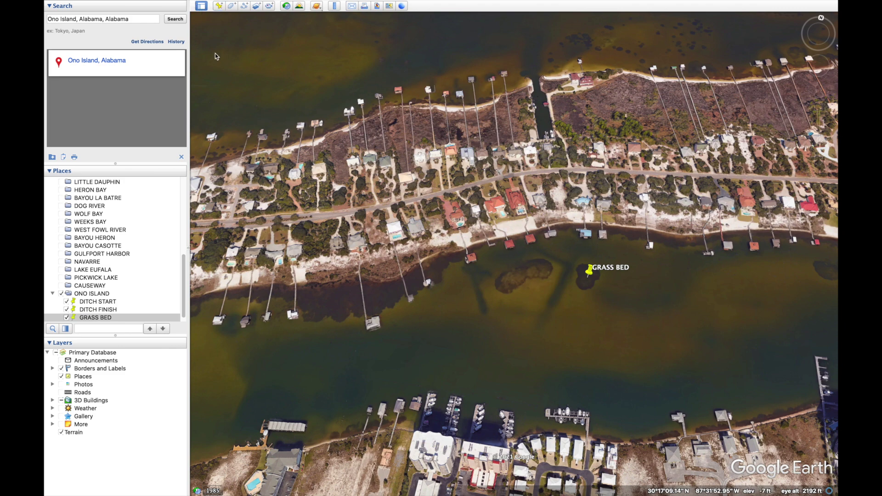
Add a second GRASS BED placemark on the larger dark patch west of the first, at about 30°17'0"N, 87°31'35"W.
click(217, 4)
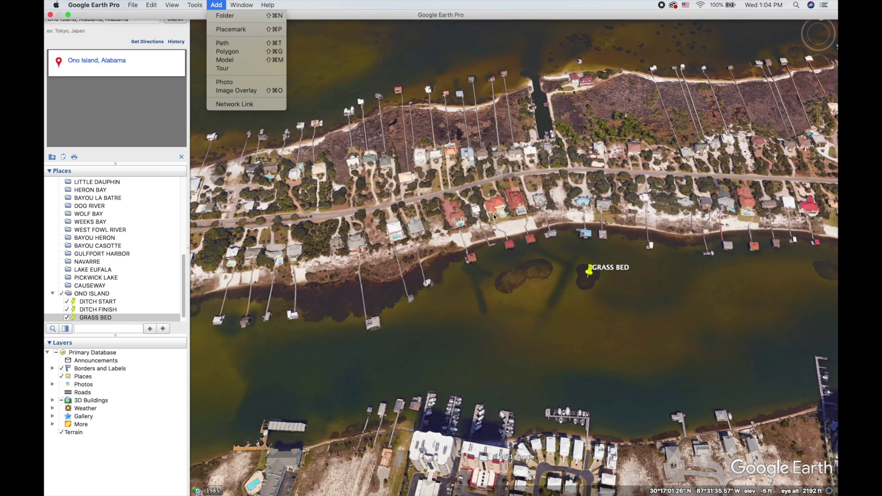
click(521, 272)
click(220, 5)
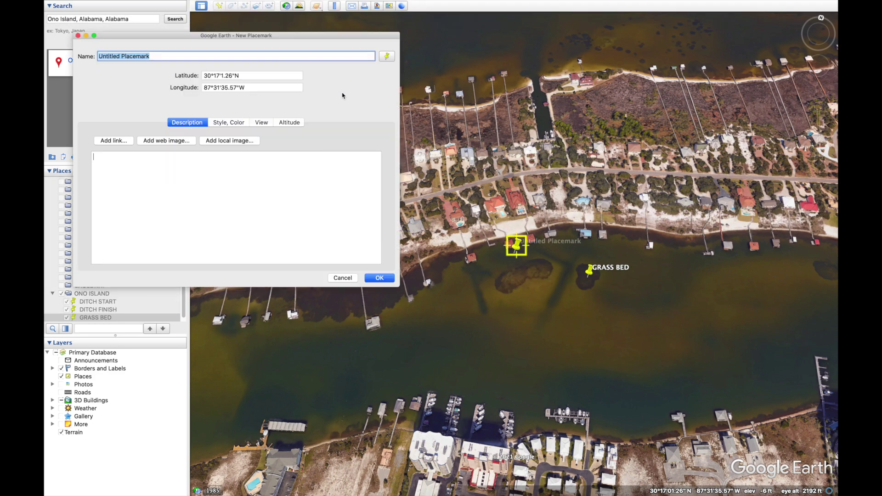
drag(516, 248, 528, 274)
click(159, 57)
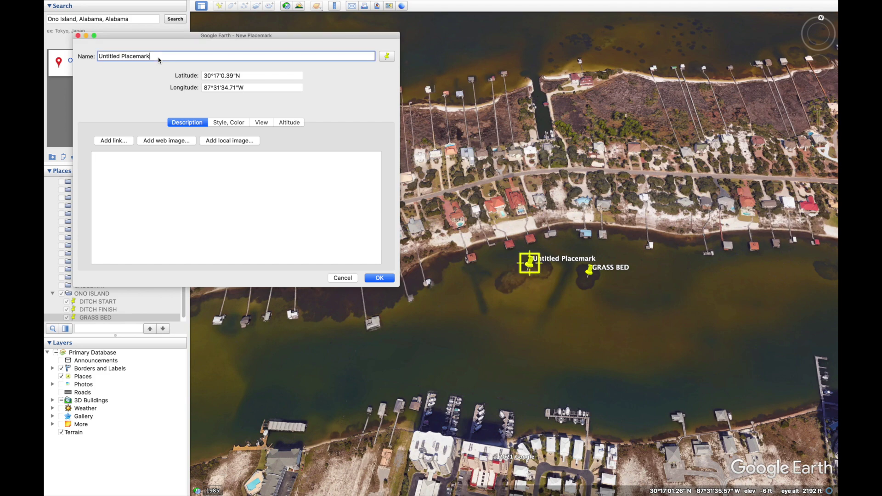
double_click(155, 56)
triple_click(154, 57)
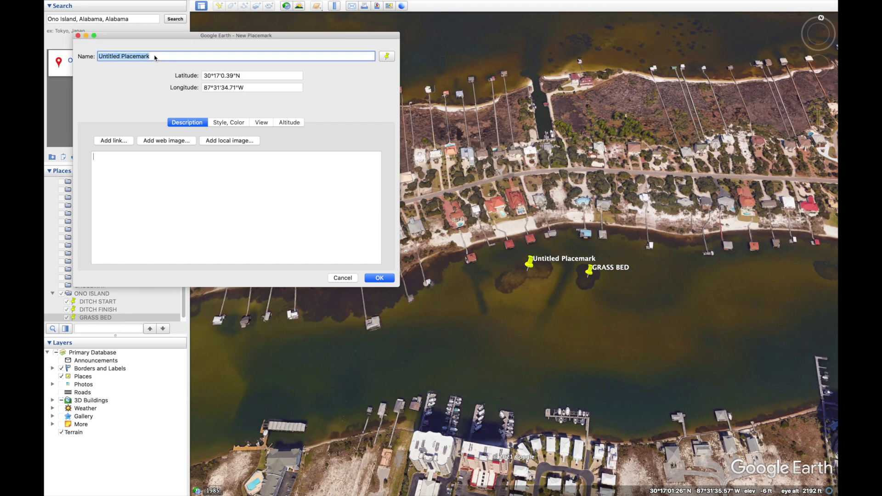
text(GR)
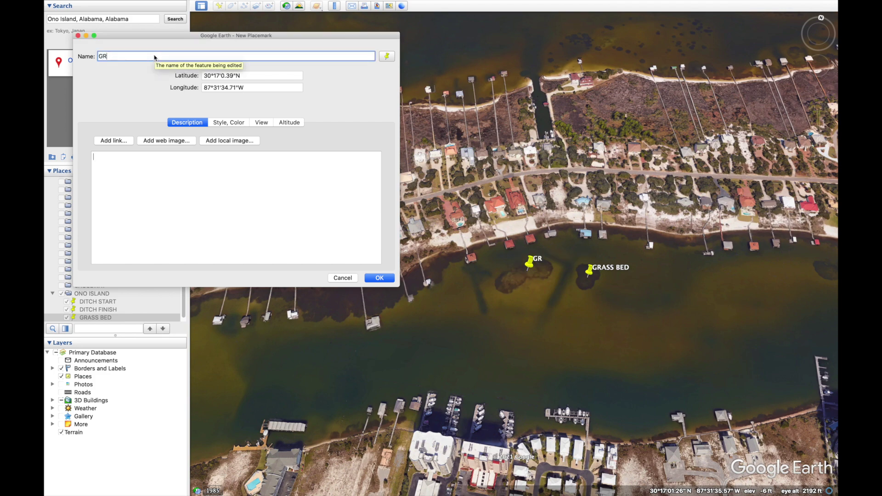
text(ASS BED)
key(Return)
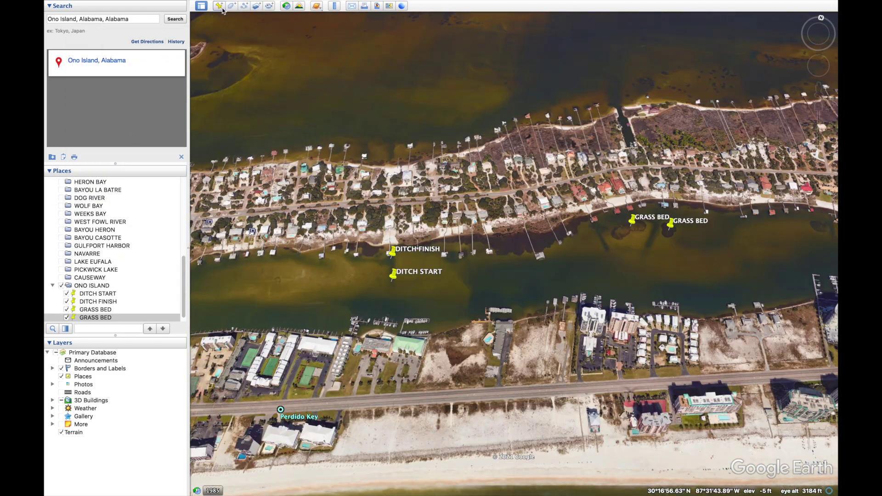
Add a placemark named DEEP POCKET in the dark water south of DITCH START, at about 30°16'51"N, 87°31'53"W.
click(218, 6)
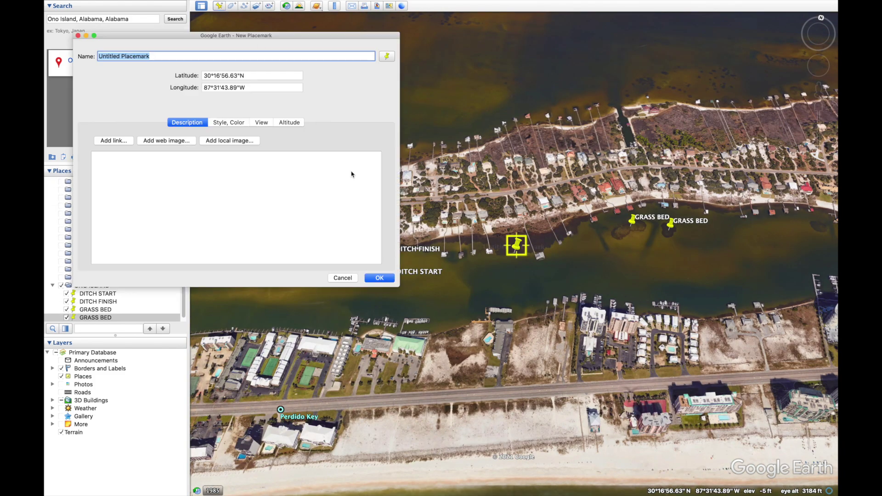
drag(511, 239, 381, 313)
click(154, 58)
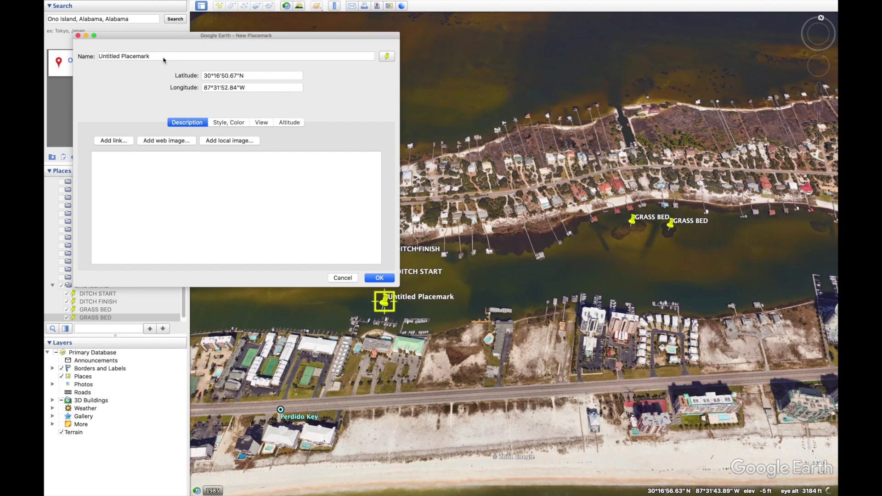
triple_click(154, 56)
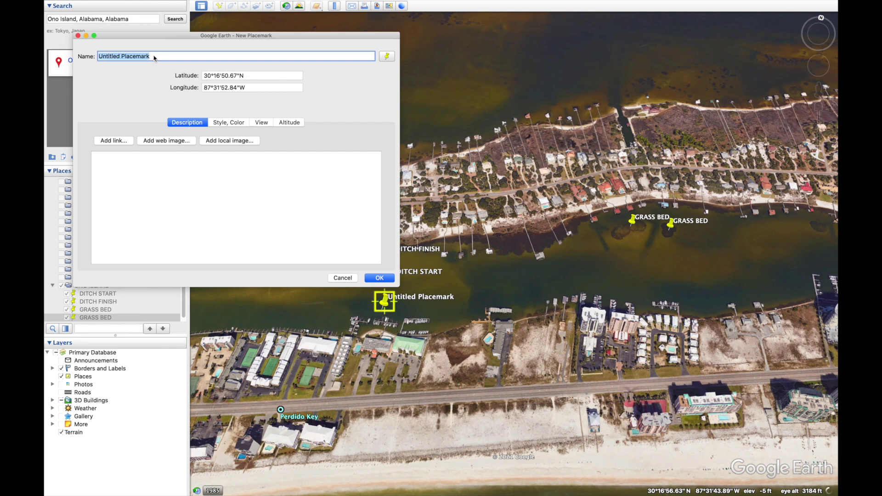
text(DEEP )
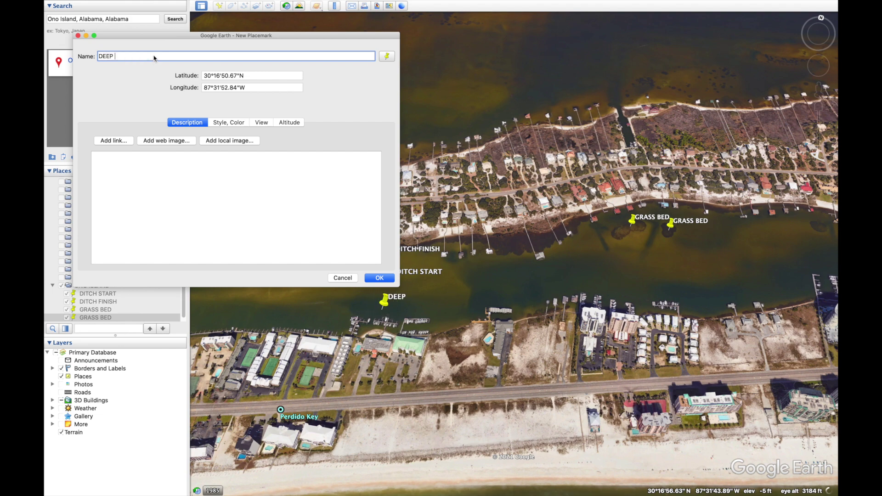
text(POCKET)
key(Return)
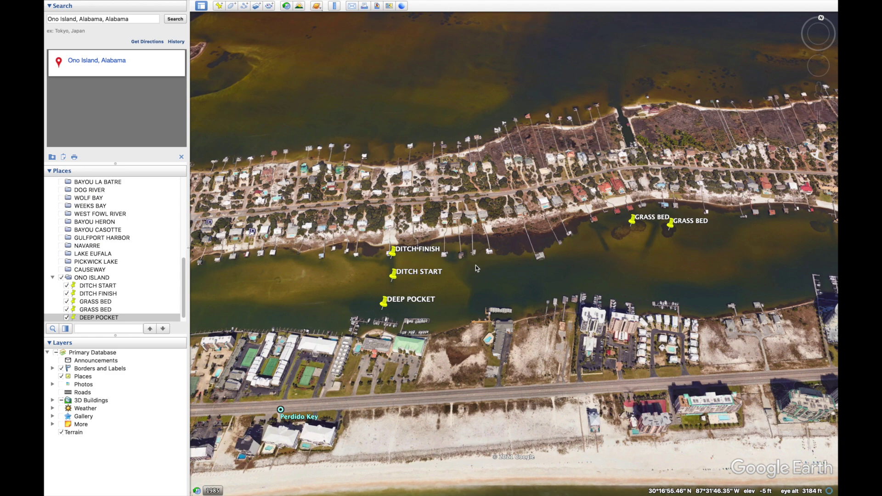
Add a placemark named SLOPE in the channel east of DITCH START, at about 30°16'54"N, 87°31'47"W.
click(218, 5)
drag(514, 254, 471, 275)
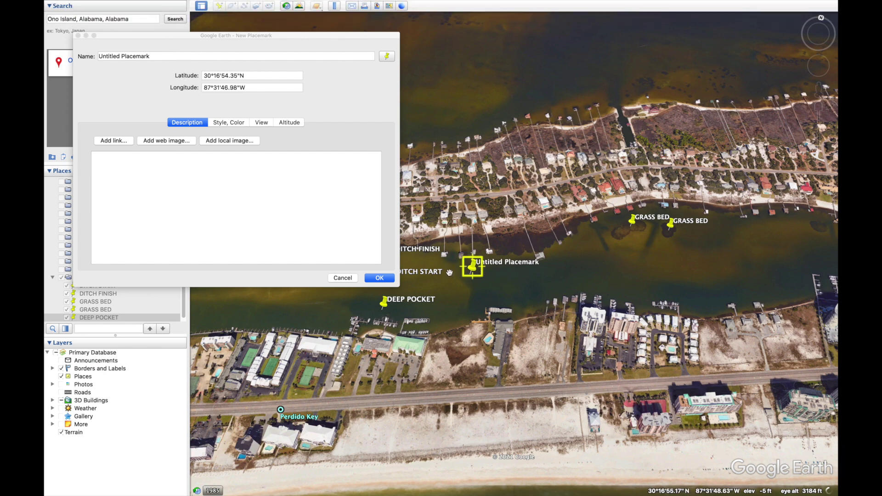
scroll(446, 275, up, 1)
scroll(447, 274, up, 3)
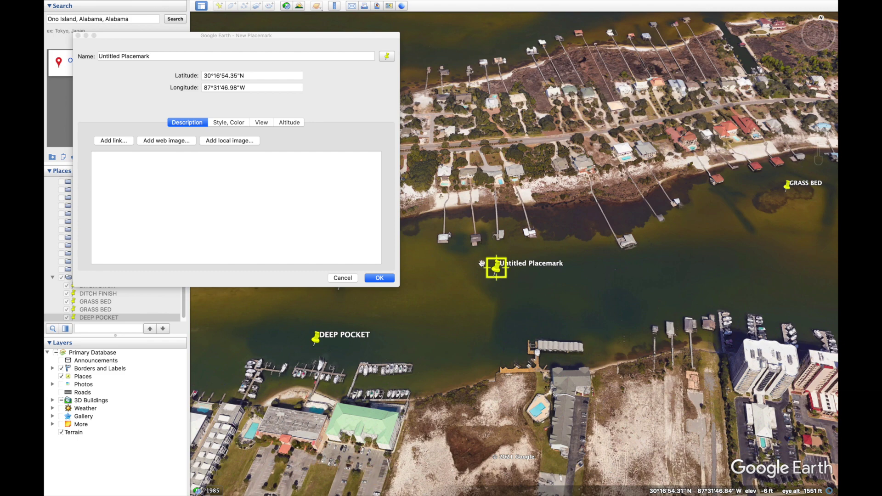
triple_click(137, 56)
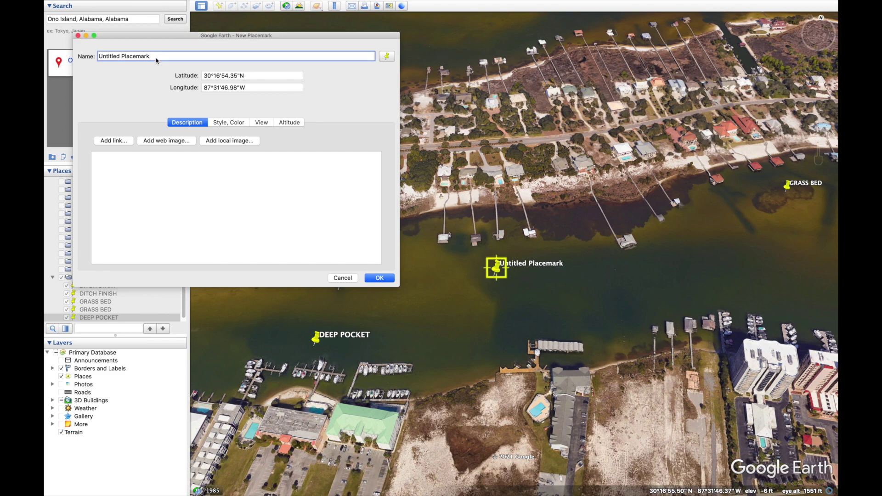
text(SLOPE)
key(Return)
Save the ONO ISLAND folder as a Kml file in the desktop's KML folder and close the Google Earth Pro window.
scroll(578, 176, down, 3)
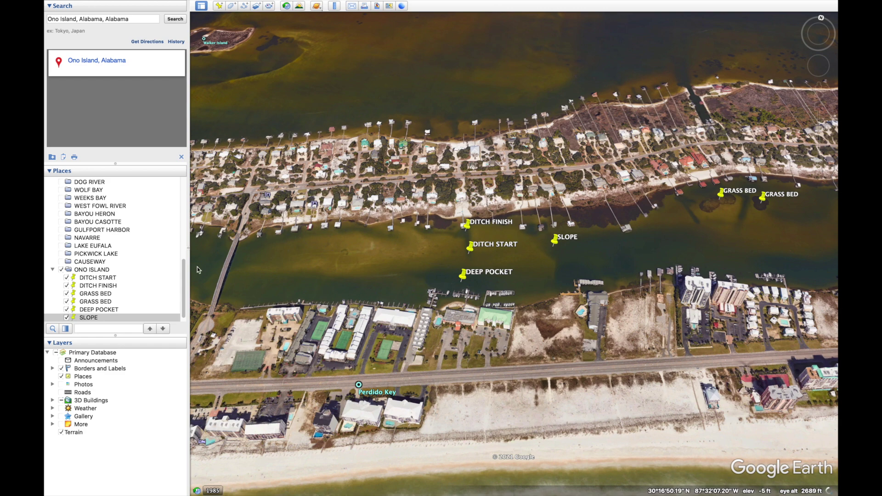
scroll(109, 294, down, 1)
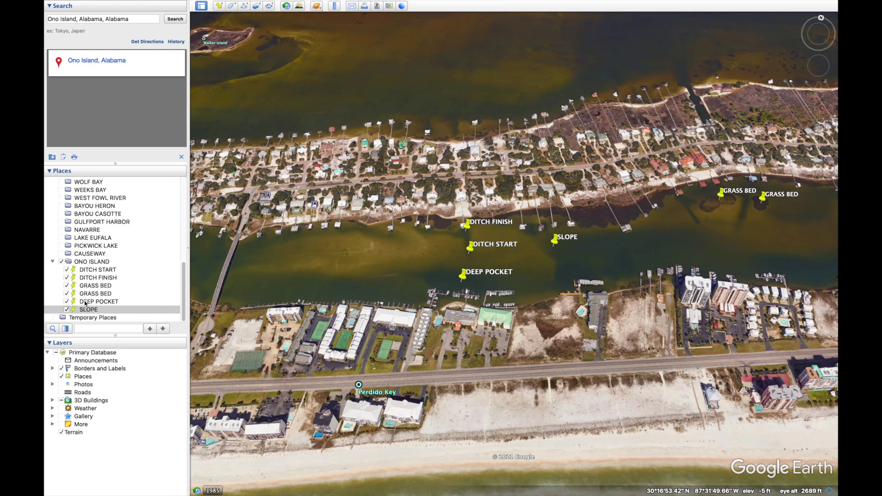
right_click(78, 262)
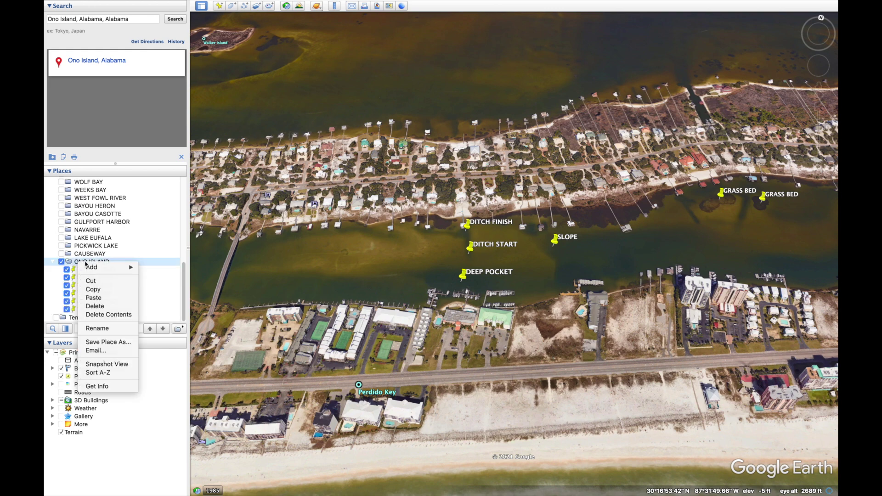
click(108, 342)
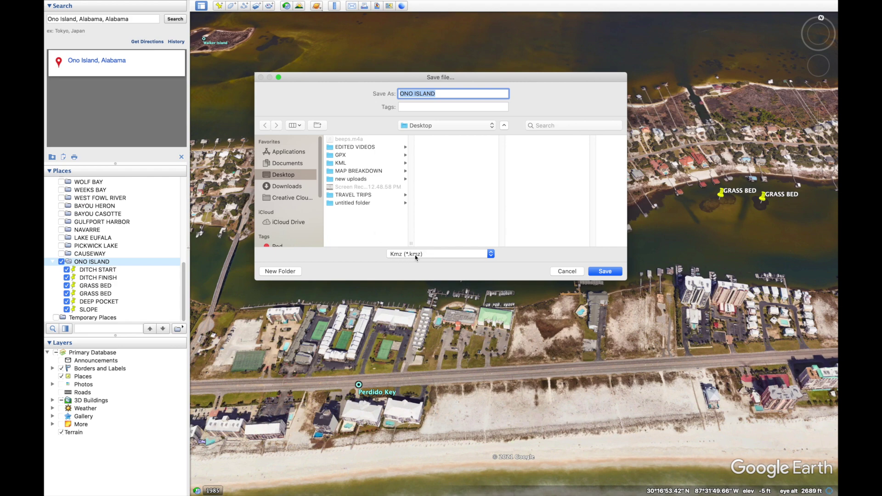
click(429, 255)
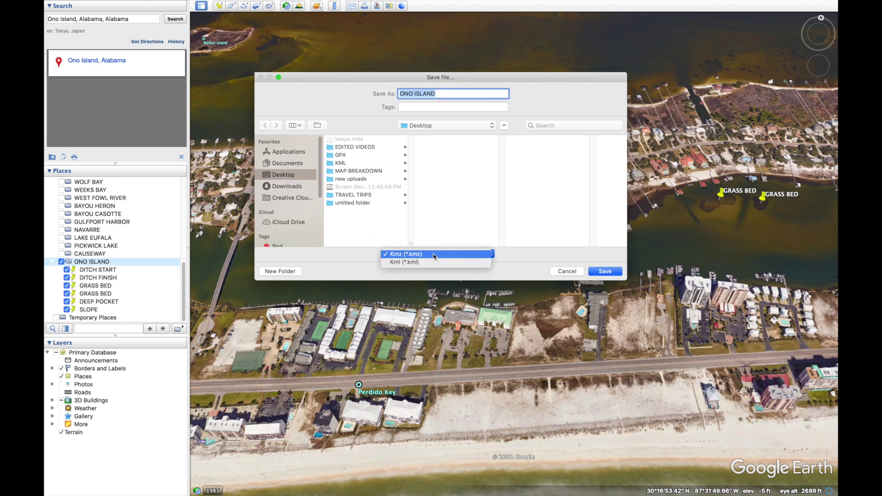
click(418, 263)
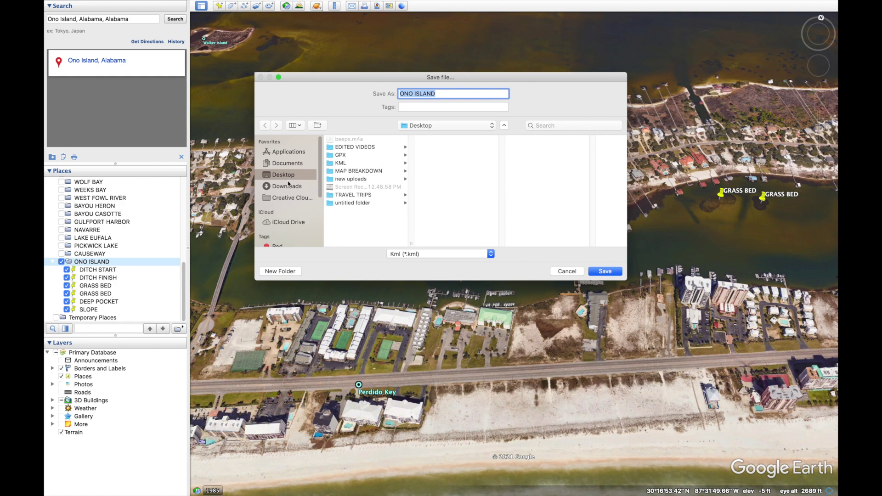
click(341, 163)
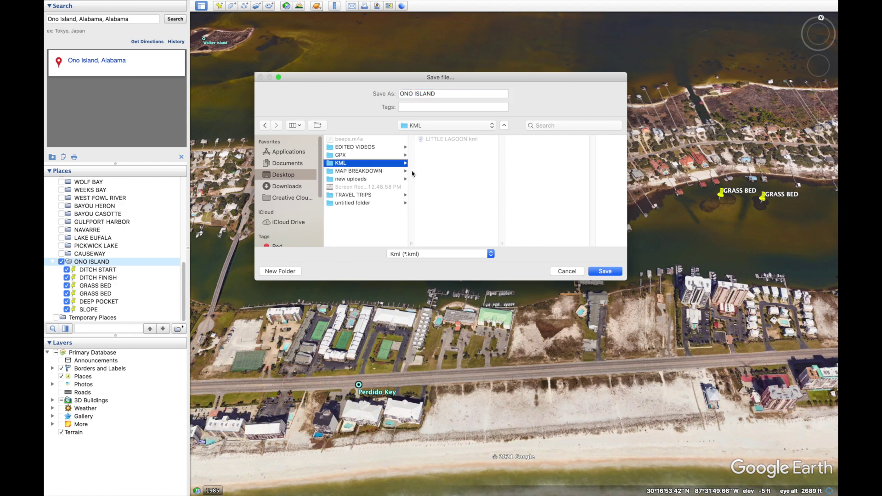
click(606, 271)
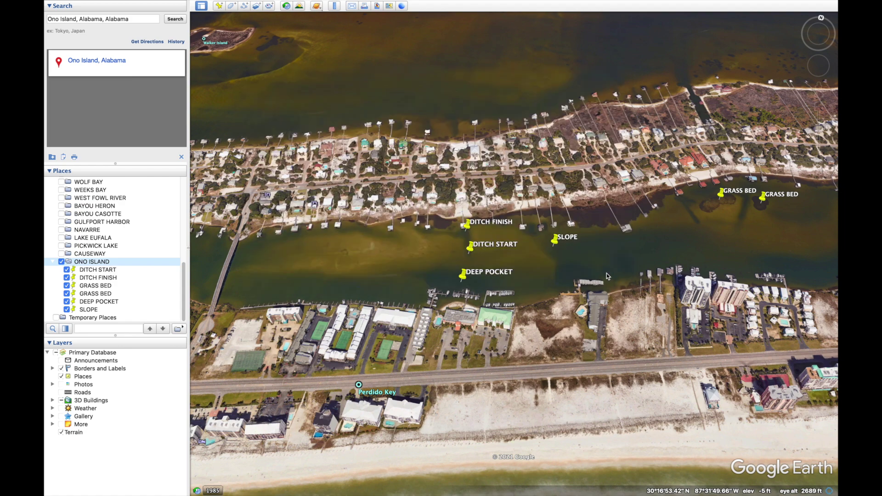
mouse_move(98, 3)
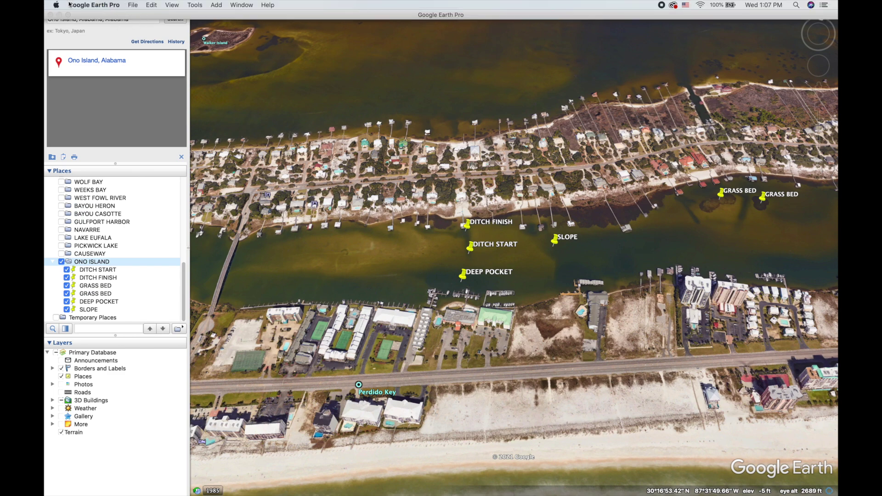
click(50, 15)
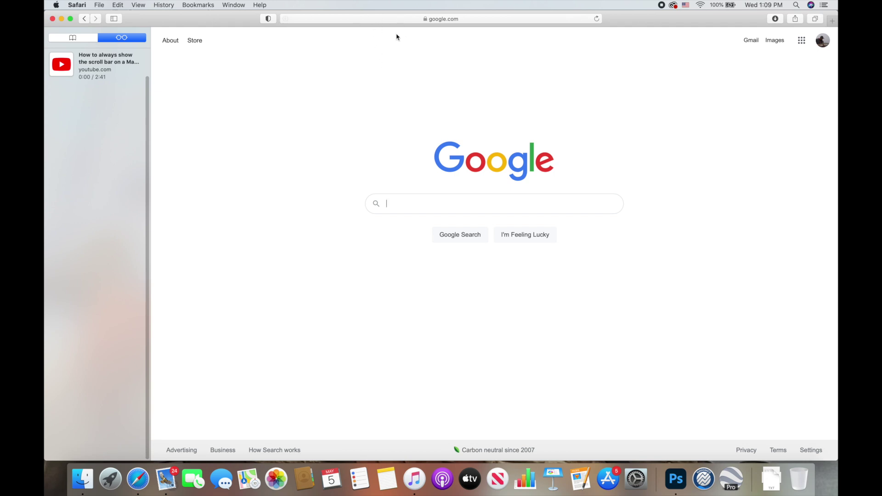
In Safari, search the web for "kml to gpx converter" and open AnyConv's KML to GPX page.
click(392, 21)
key(BackSpace)
text(KML TO)
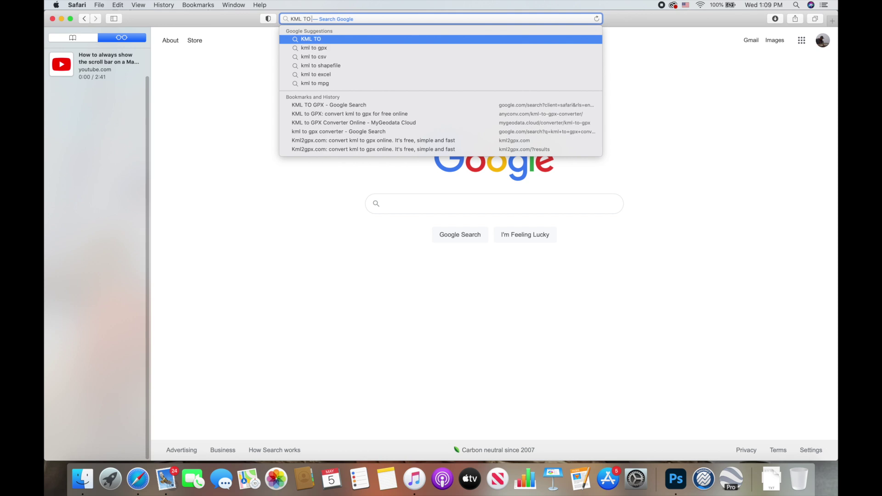
text( GPX)
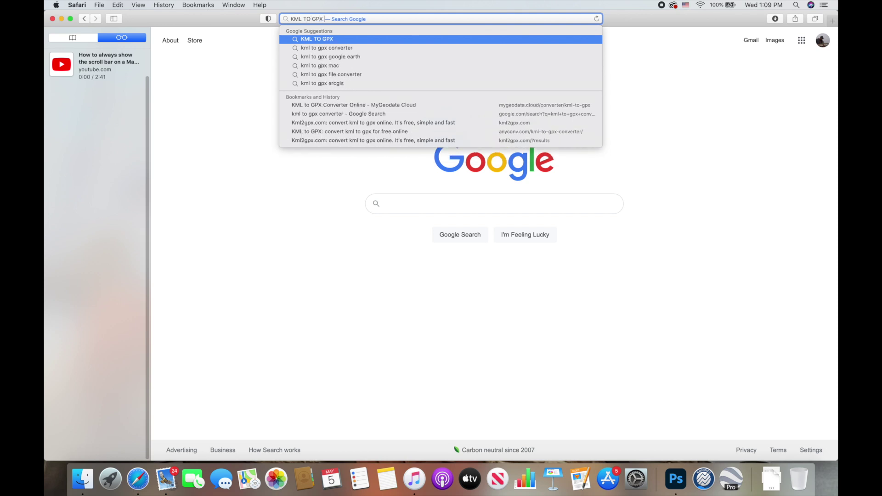
click(353, 48)
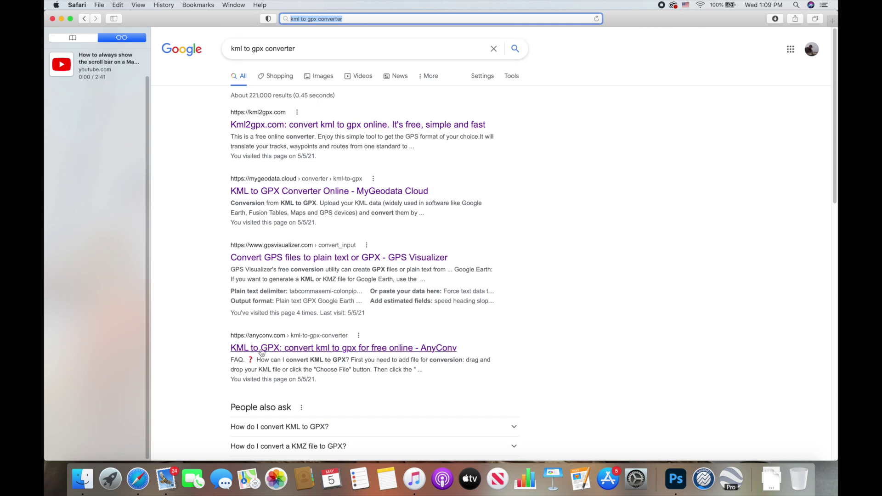
click(278, 348)
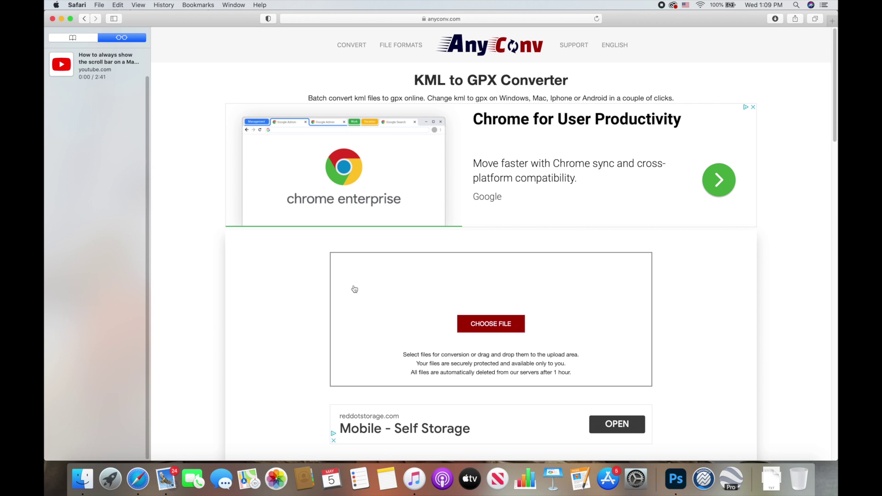
Convert ONO ISLAND.kml from the KML folder to GPX with the site's KML to GPX converter and download the converted file.
scroll(413, 303, down, 2)
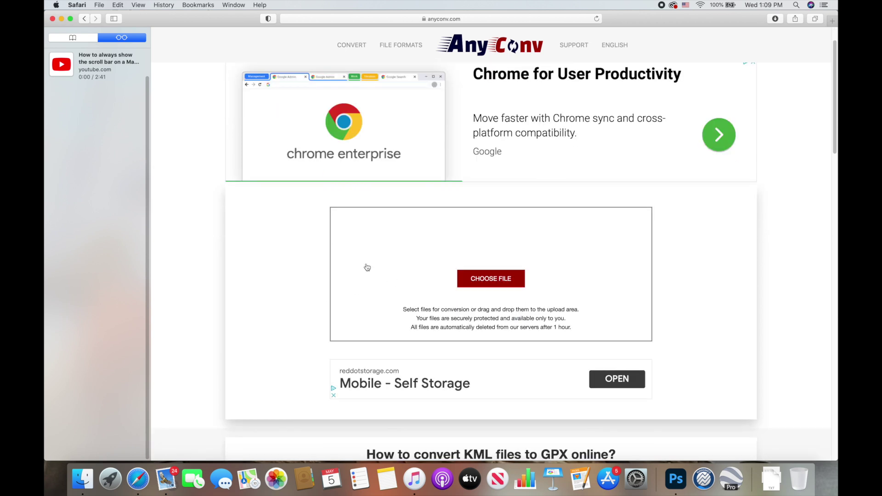
scroll(419, 244, down, 5)
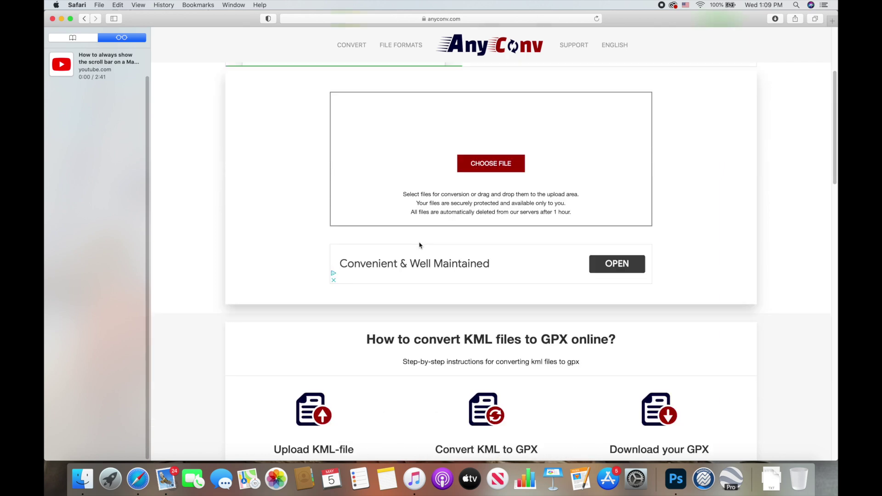
scroll(419, 245, down, 6)
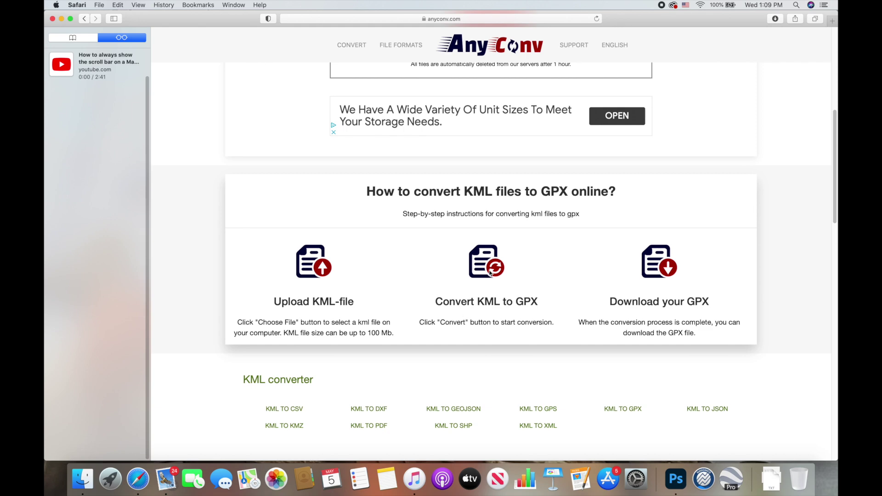
scroll(471, 375, down, 4)
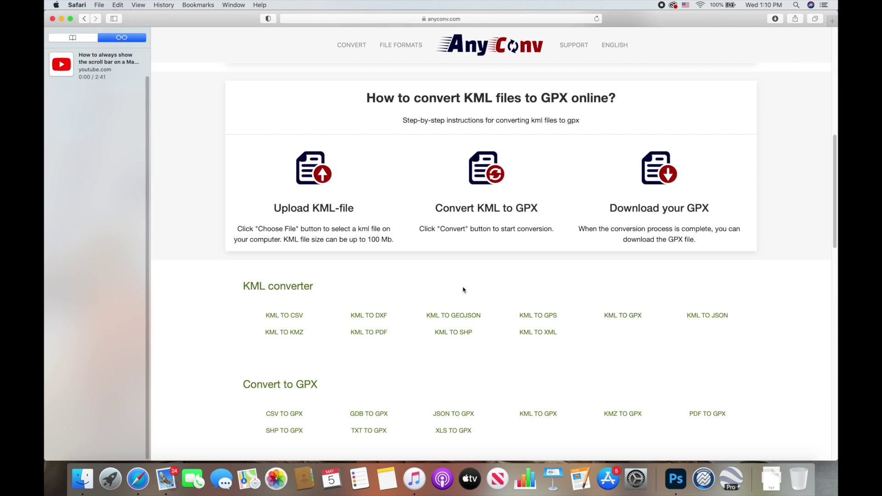
click(622, 316)
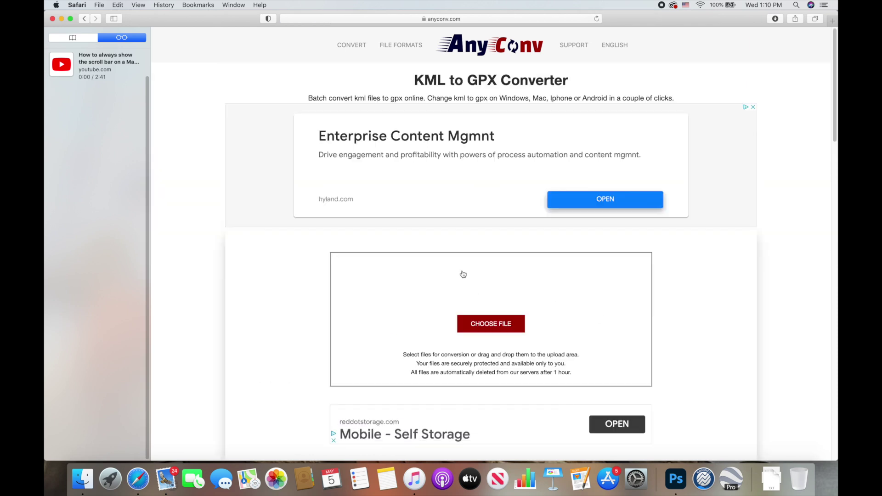
click(493, 323)
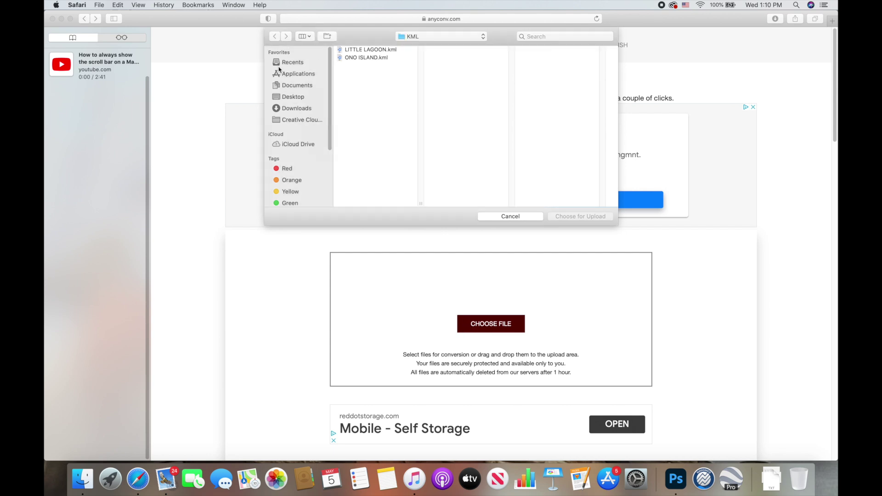
double_click(365, 58)
mouse_move(365, 59)
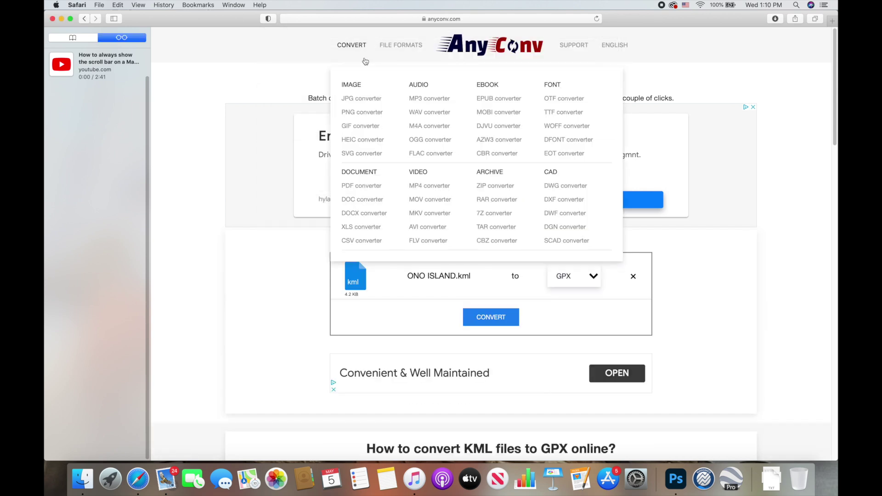
click(485, 318)
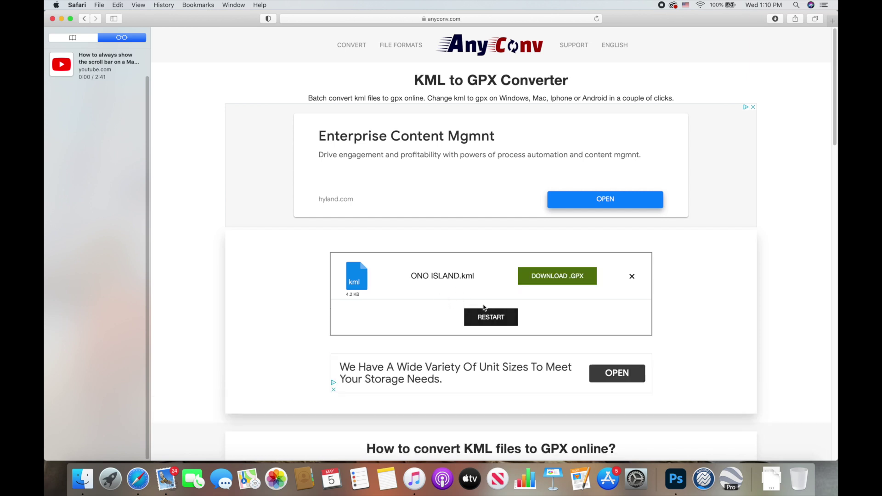
click(561, 284)
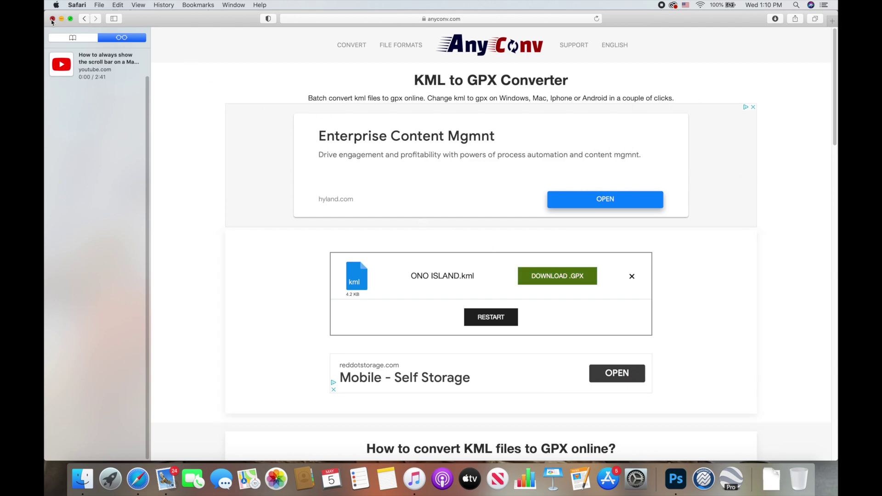
Close the browser window and move AnyConv.com__ONO ISLAND.gpx from the downloads into the desktop's GPX folder.
click(52, 19)
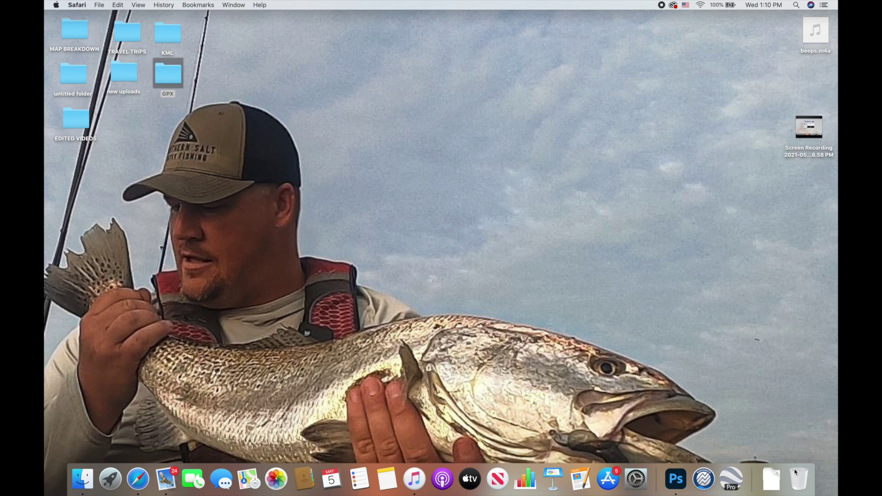
click(772, 482)
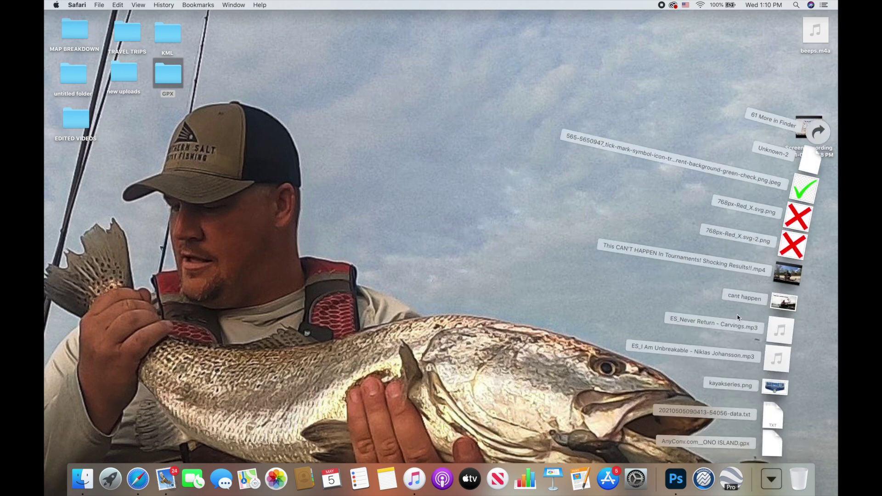
drag(768, 443, 165, 81)
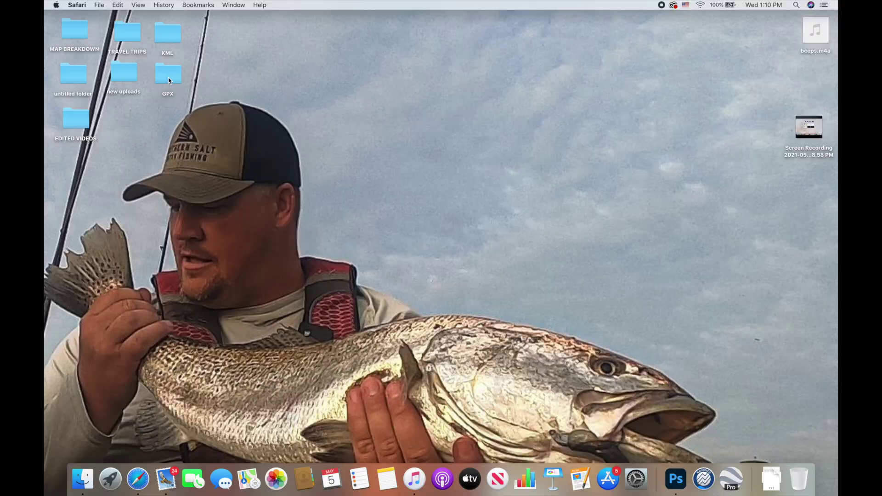